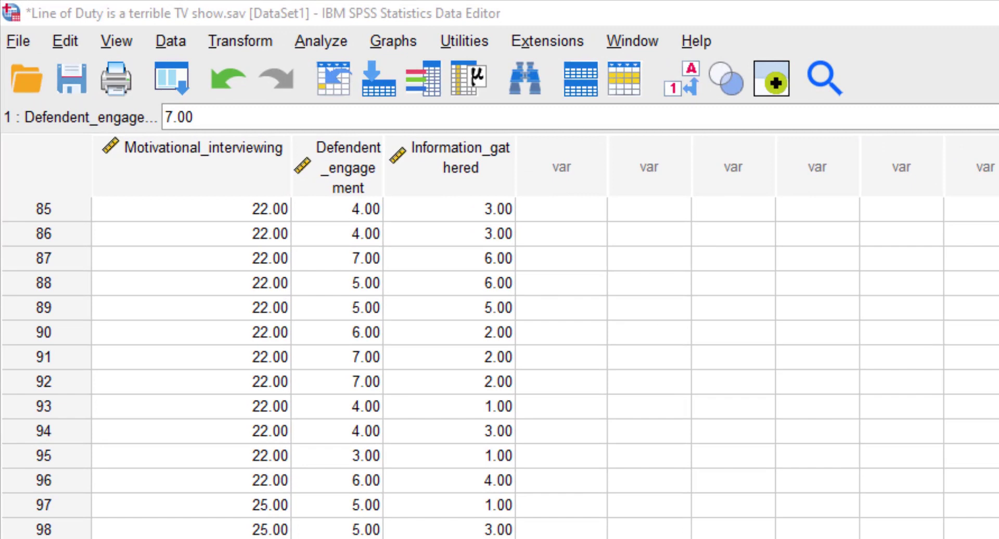
- Look through the data rows for the Motivational_interviewing and Defendent_engagement variables
scroll(296, 390, up, 20)
scroll(301, 423, down, 18)
scroll(304, 412, down, 18)
scroll(257, 368, up, 20)
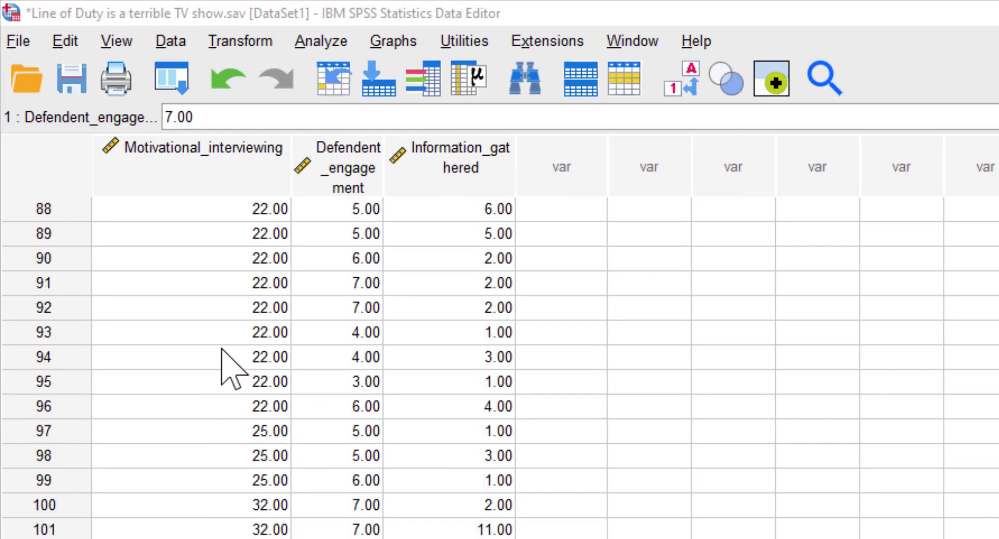
scroll(220, 363, up, 12)
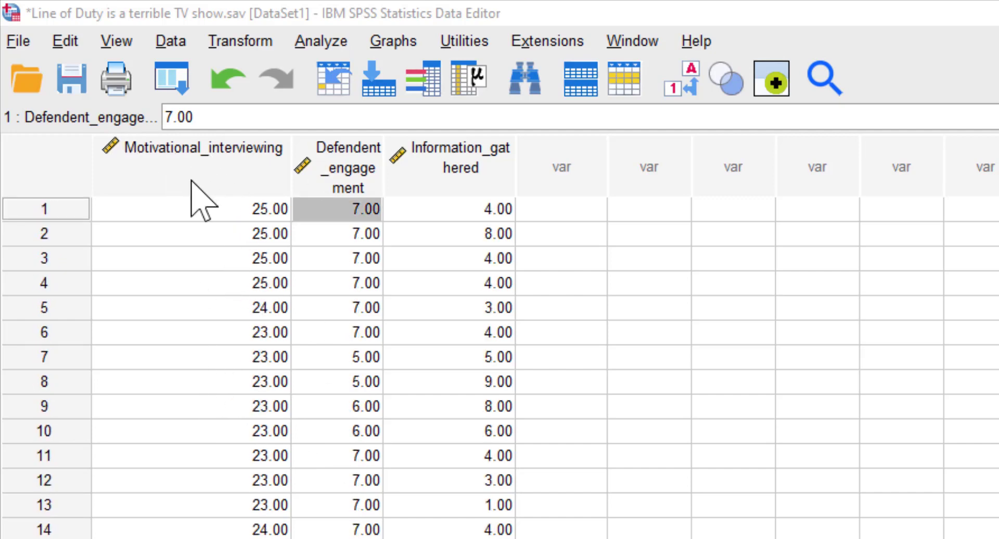
mouse_move(191, 181)
click(353, 176)
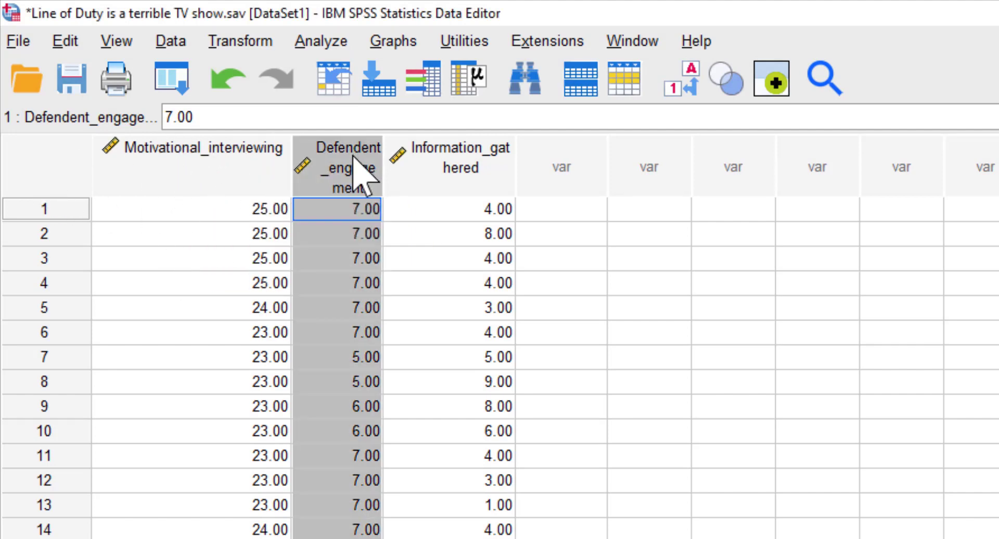
scroll(375, 473, down, 8)
scroll(371, 481, down, 2)
scroll(371, 476, up, 10)
- Widen the Information_gathered column so its full variable name fits on one line
click(461, 189)
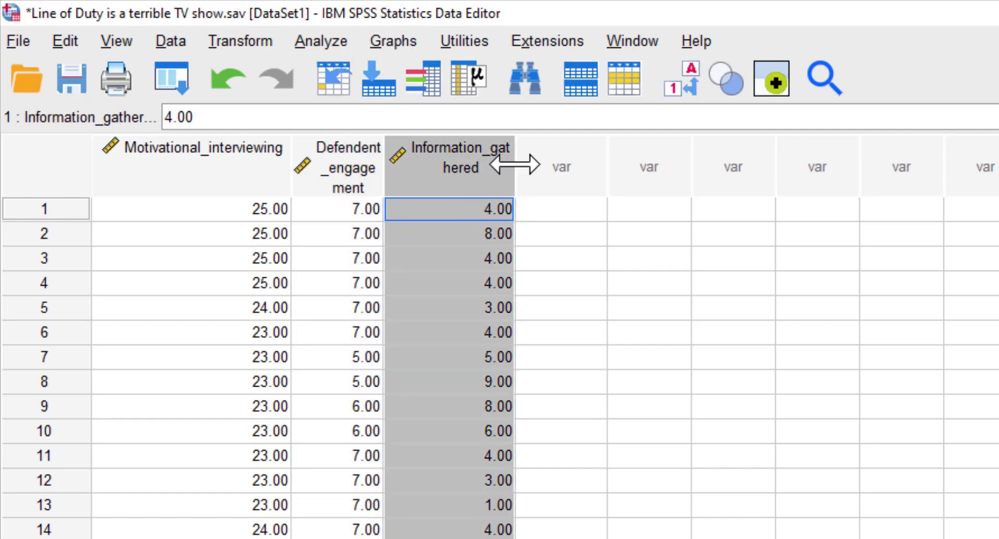
drag(515, 164, 572, 164)
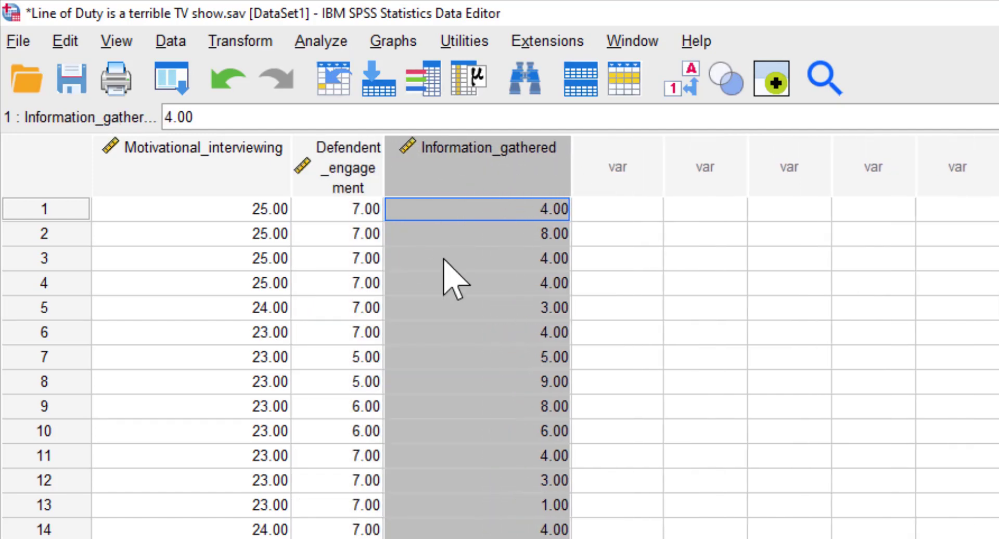
scroll(518, 500, down, 1)
scroll(507, 473, up, 1)
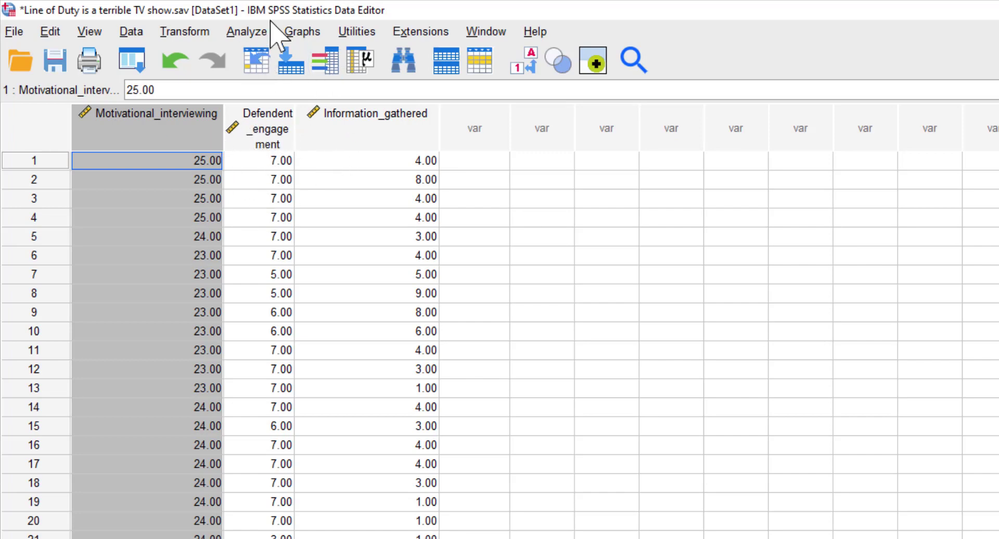
- Run a linear regression with Motivational_interviewing as the independent variable and Defendent_engagement as the dependent variable
click(254, 32)
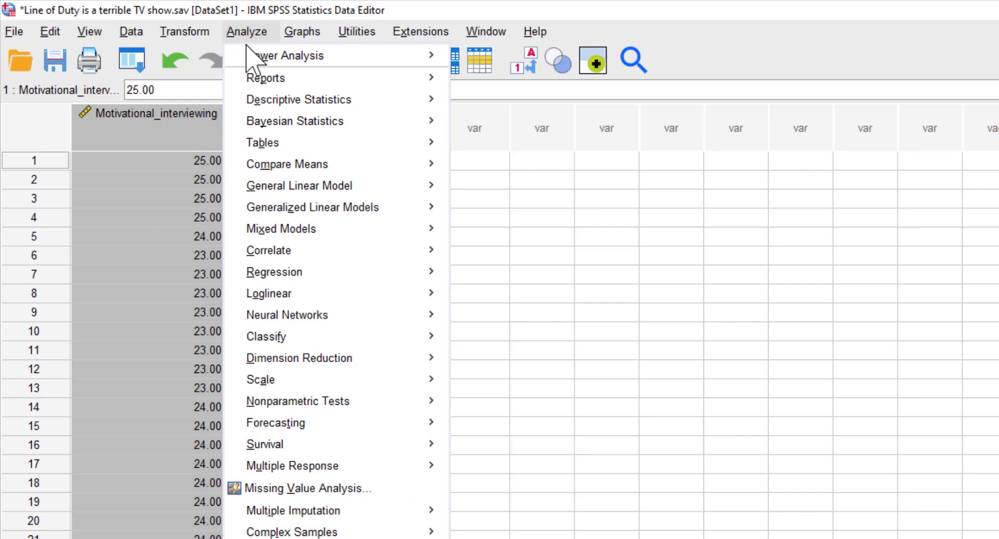
mouse_move(287, 275)
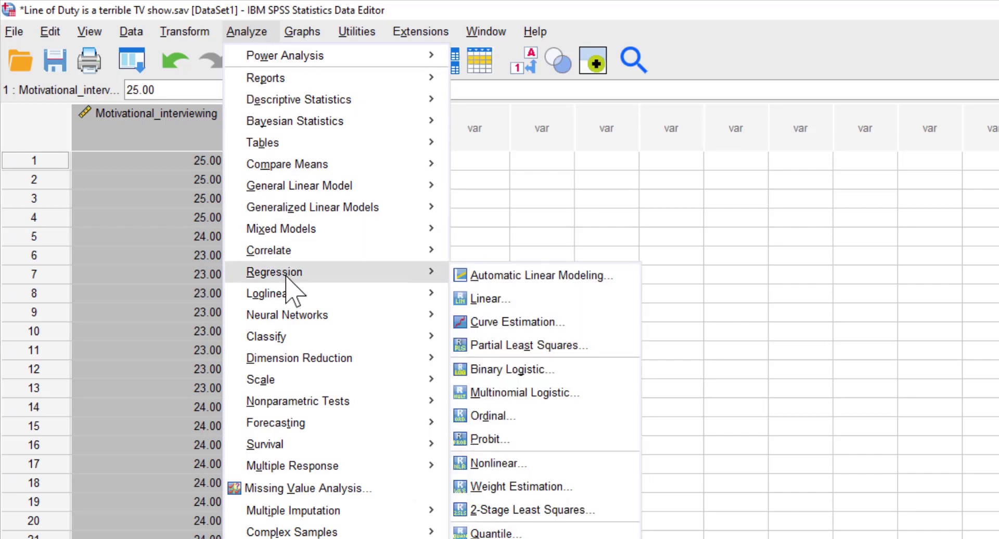
click(491, 299)
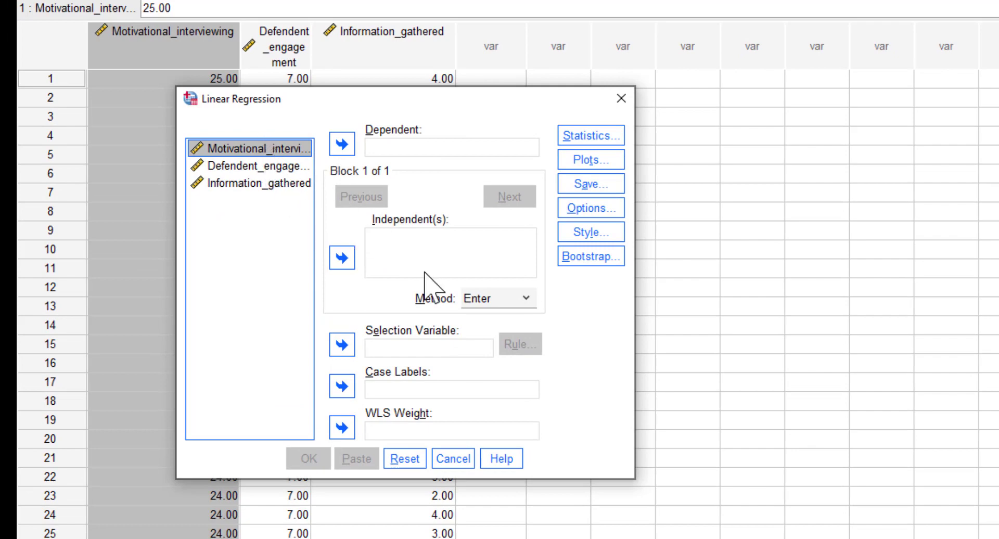
click(341, 258)
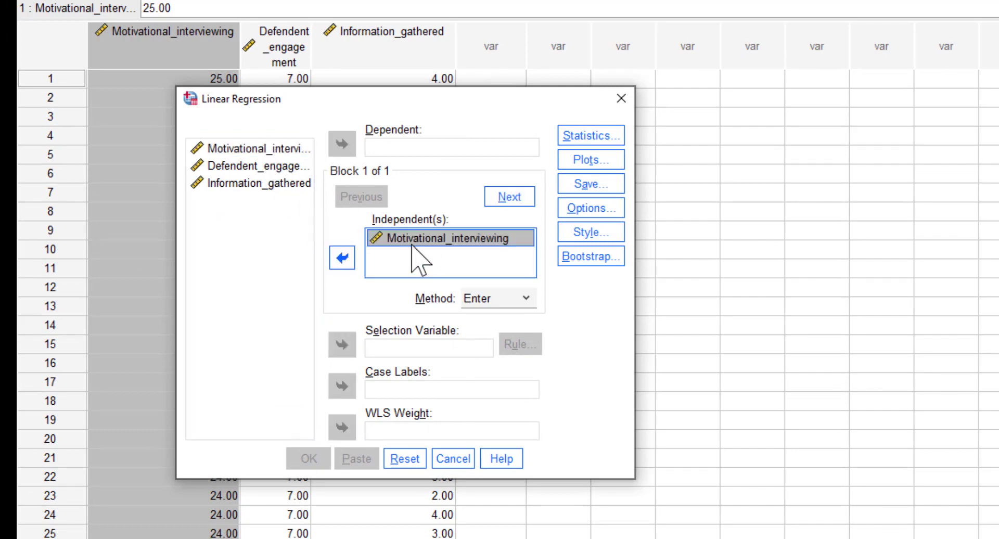
click(272, 168)
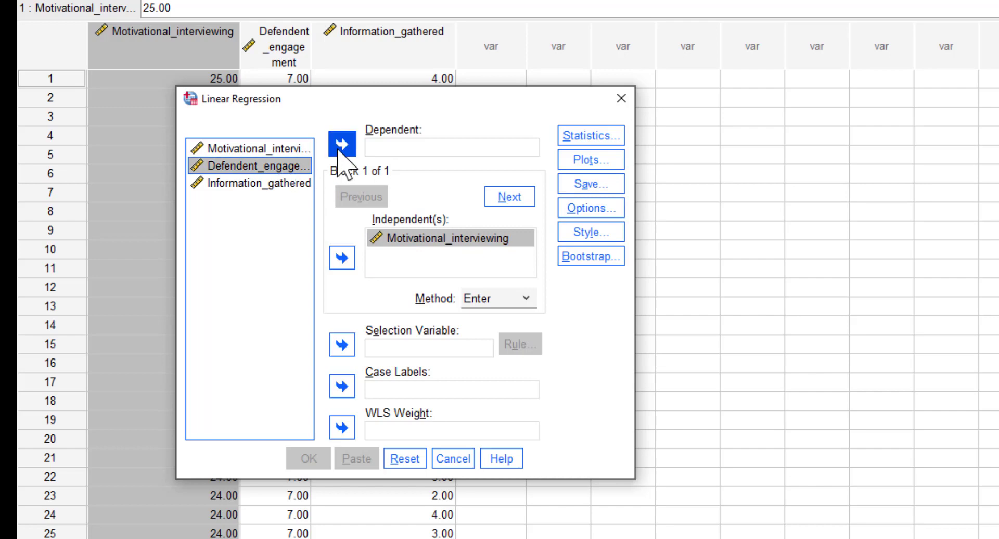
click(342, 143)
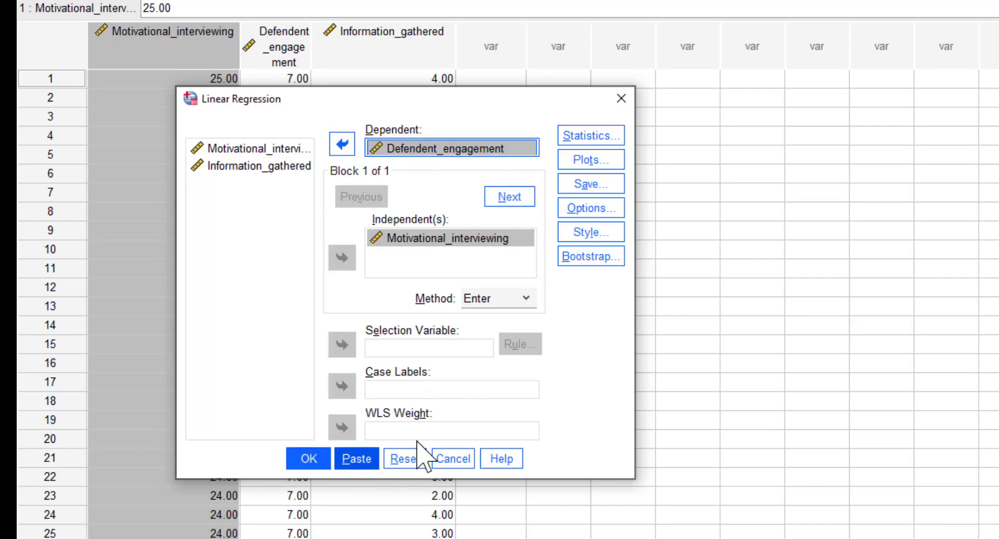
click(314, 460)
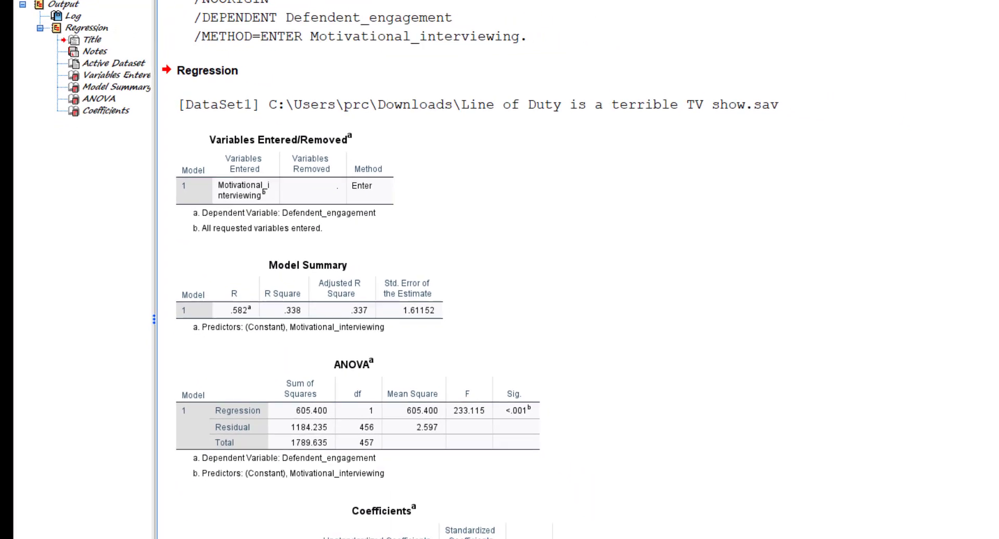
- Examine the Coefficients tables in the regression output for each predictor's unstandardized B, standard error and significance
click(362, 327)
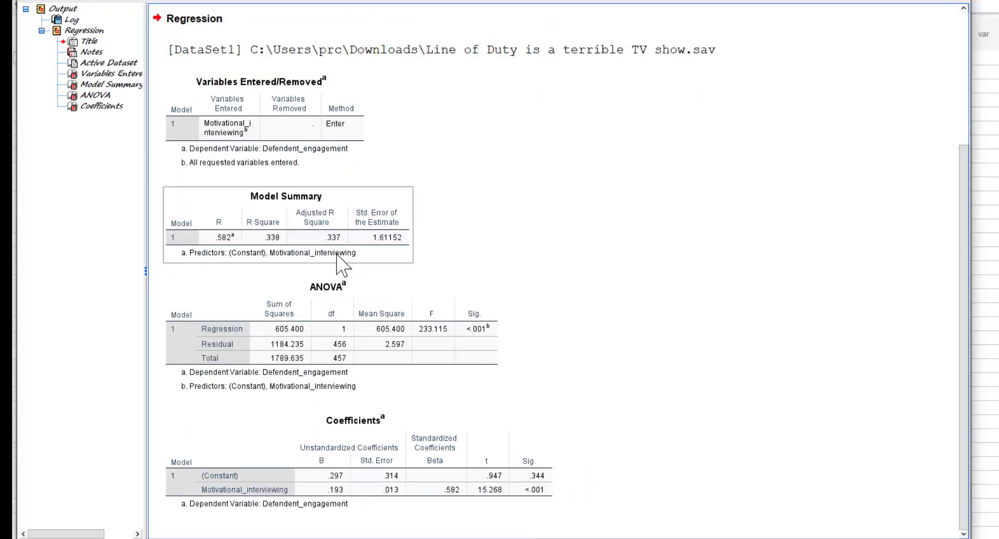
click(687, 412)
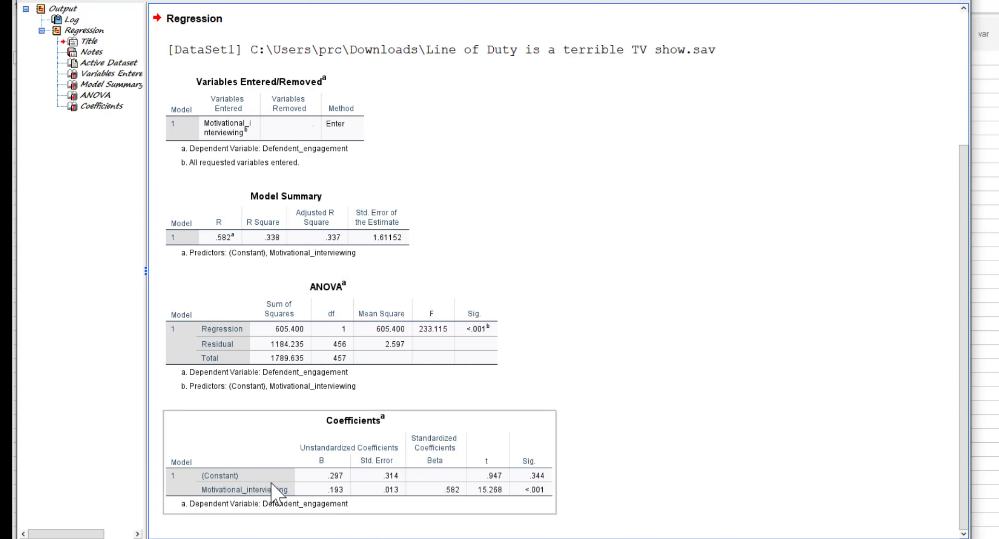
click(343, 462)
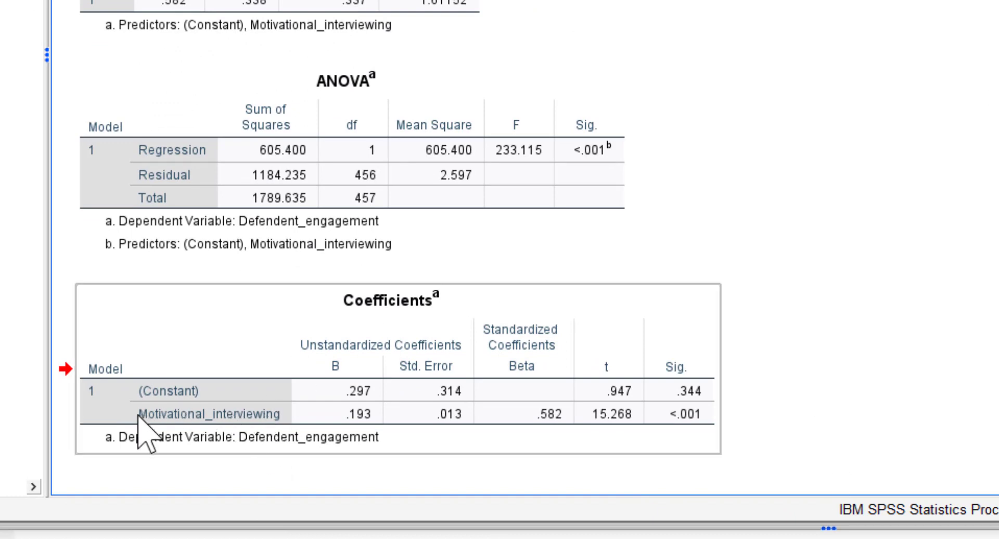
click(744, 432)
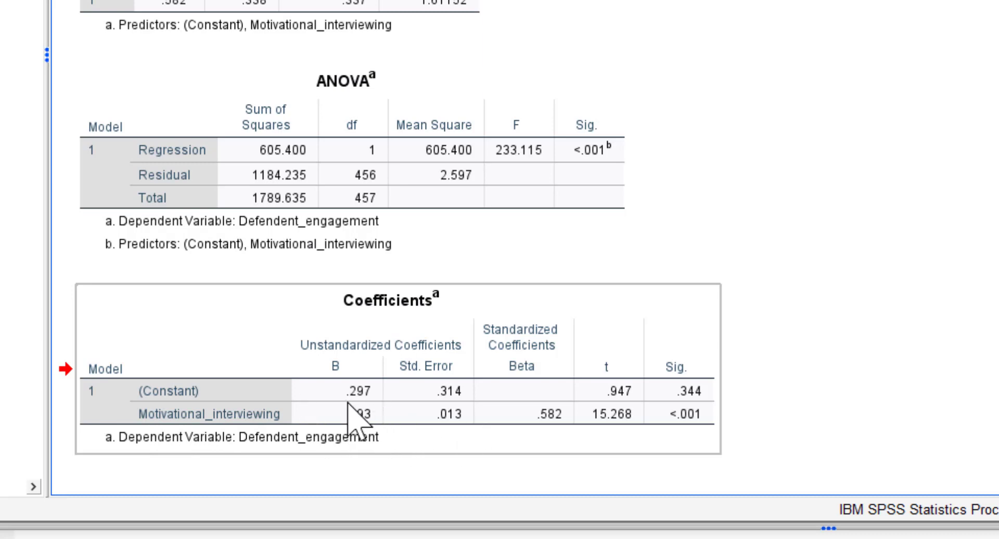
click(570, 479)
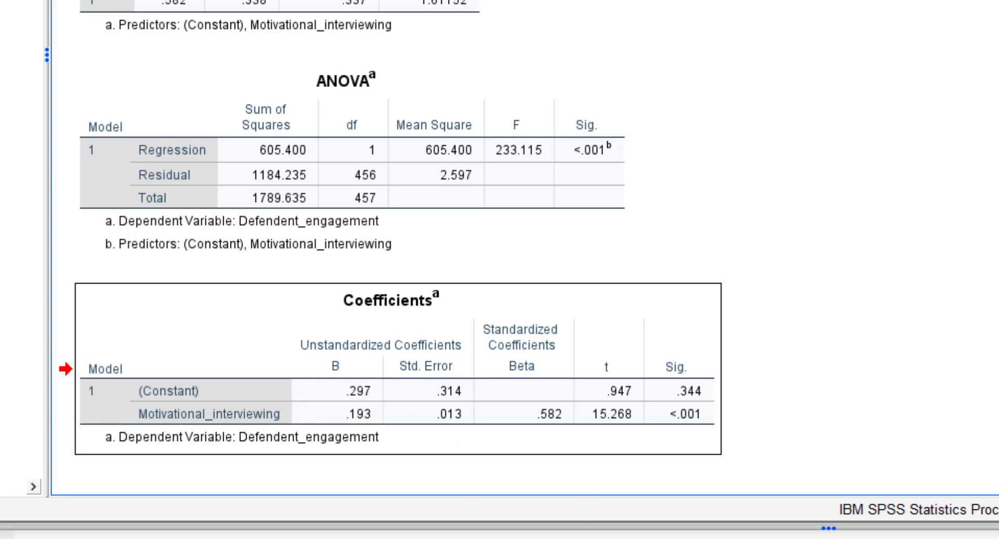
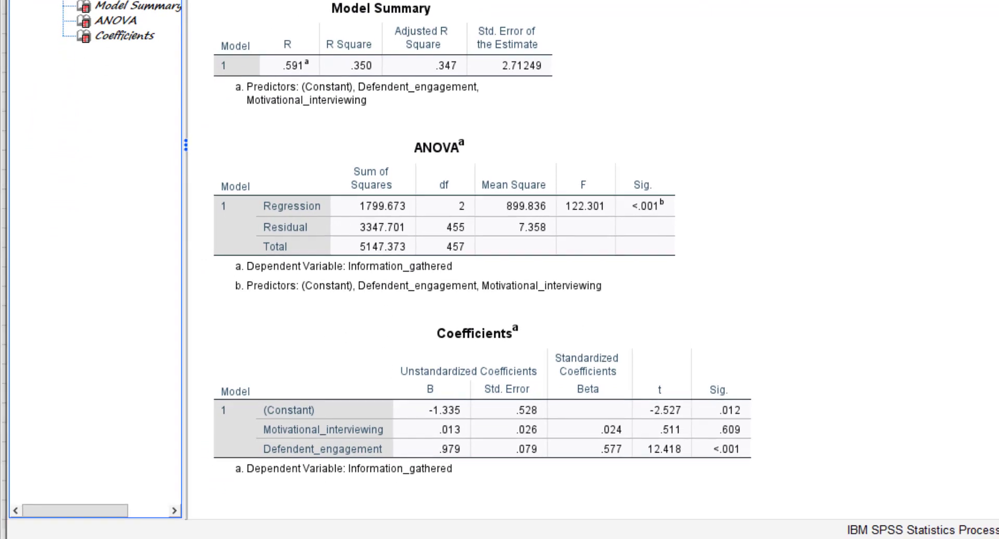
click(435, 426)
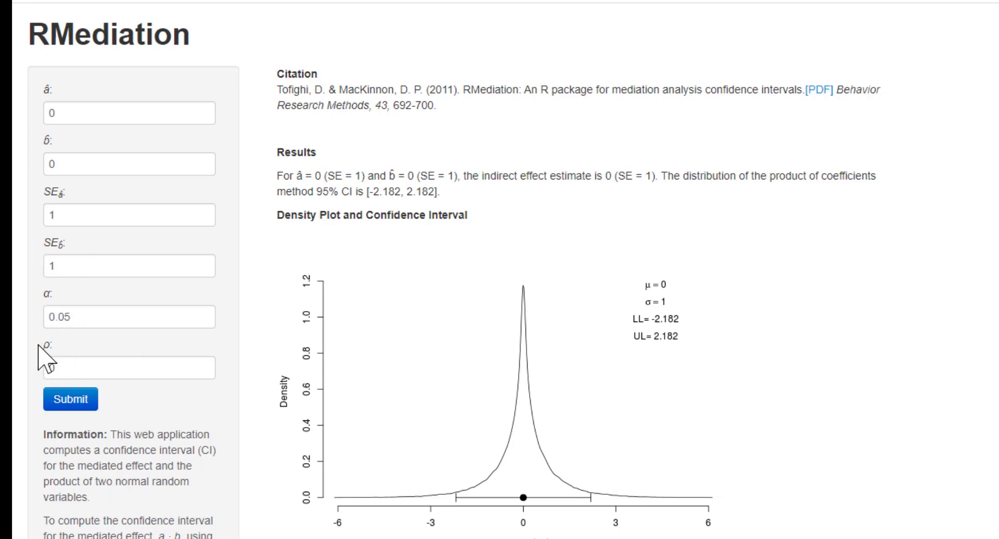
- In the RMediation web app, set the â coefficient to 0.19 and its standard error to .01
click(73, 109)
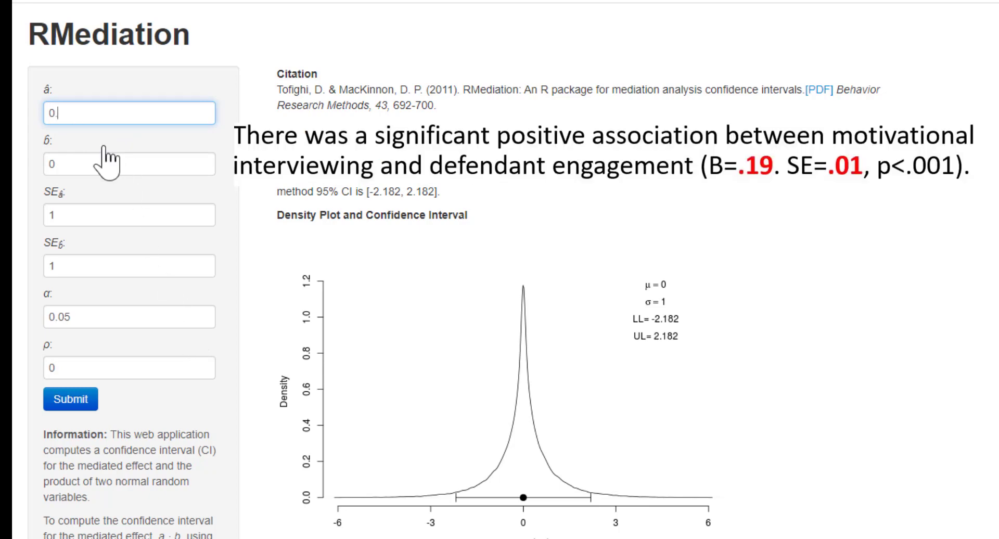
text(19)
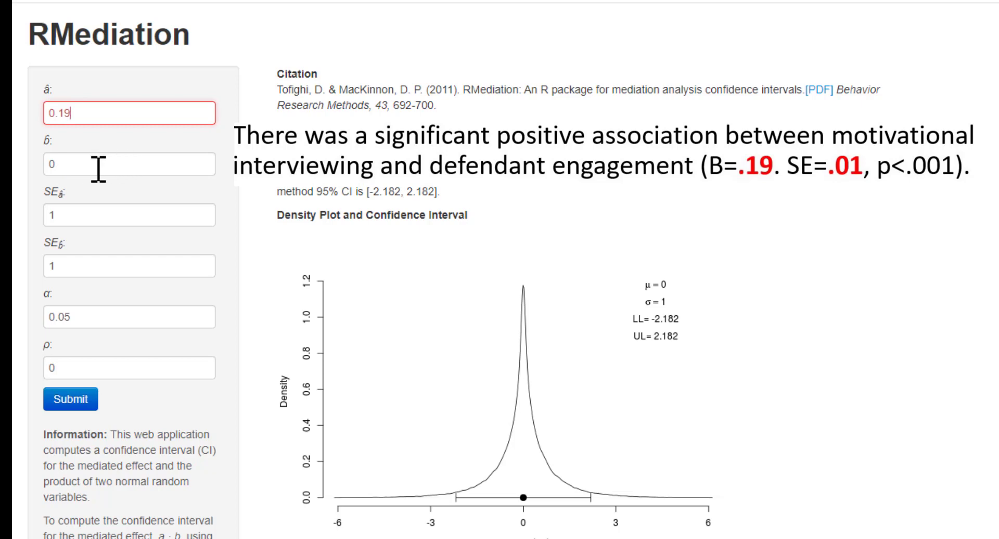
click(84, 213)
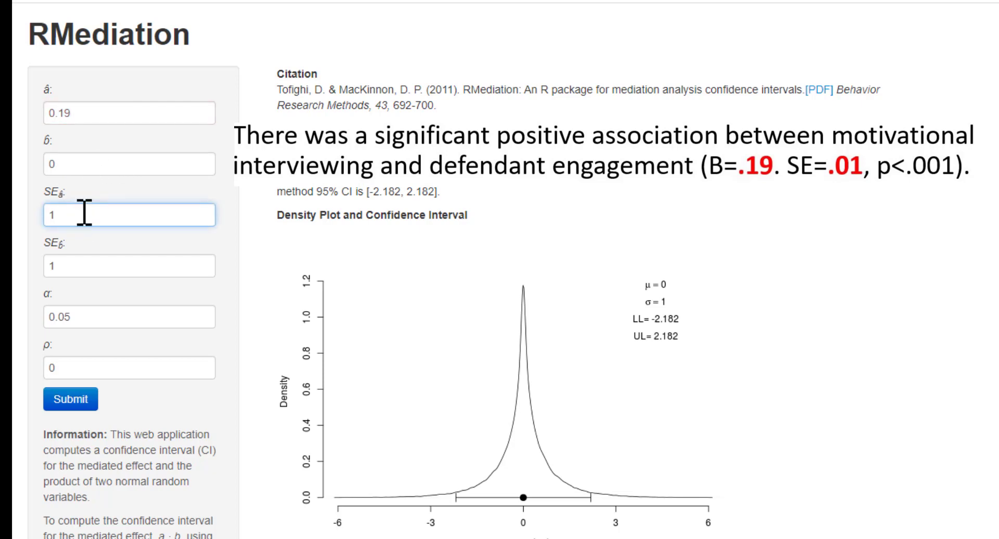
text(.)
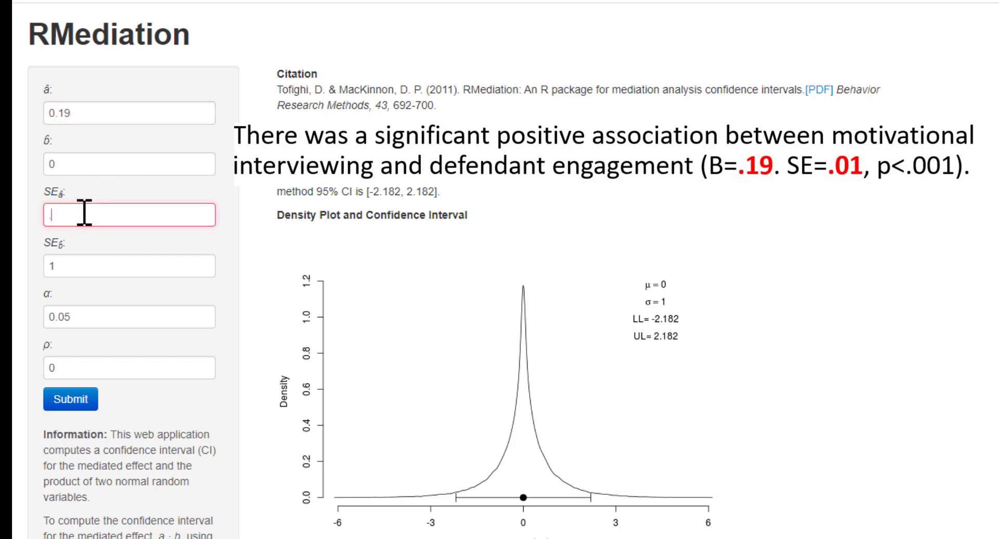
text(01)
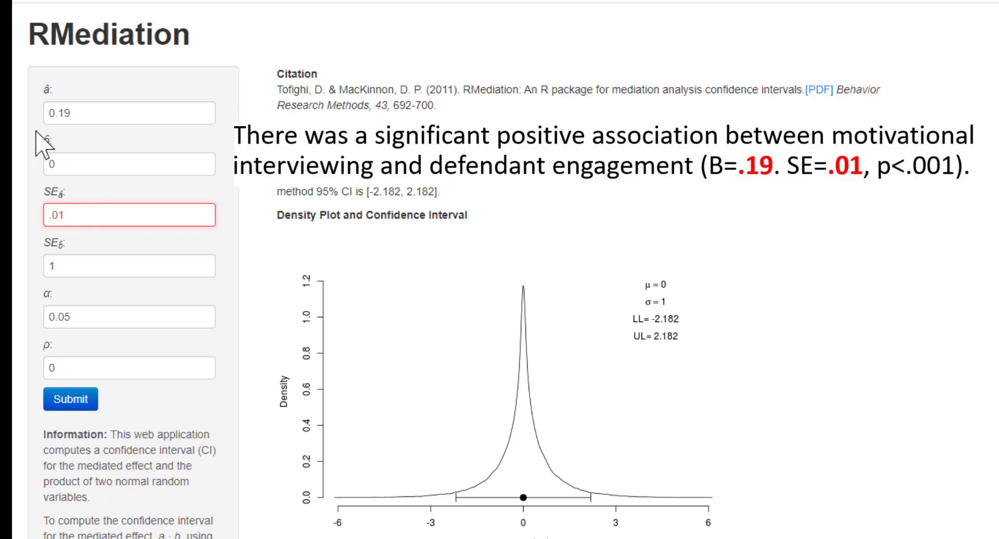
- Set the b̂ coefficient to 0.98 and its standard error to .08
click(107, 164)
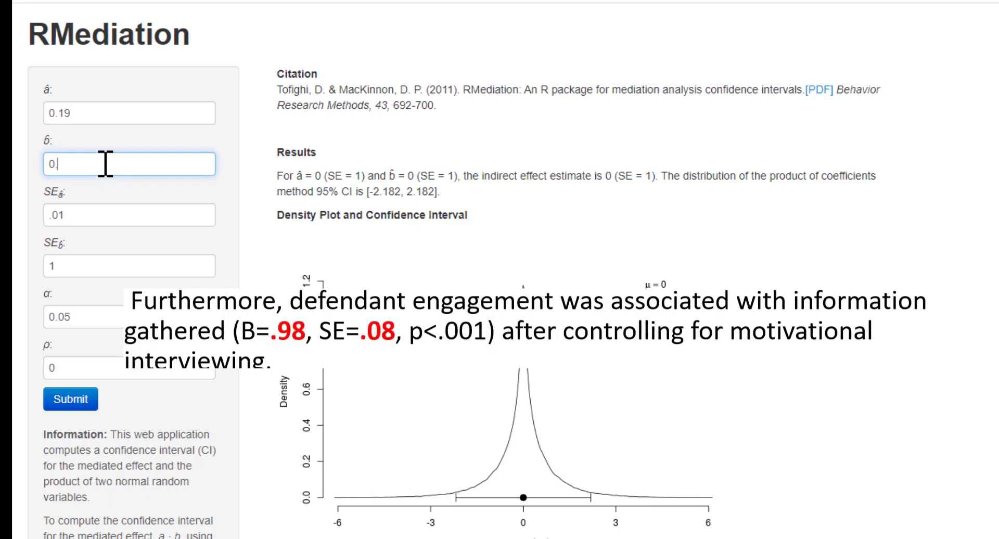
text(.98)
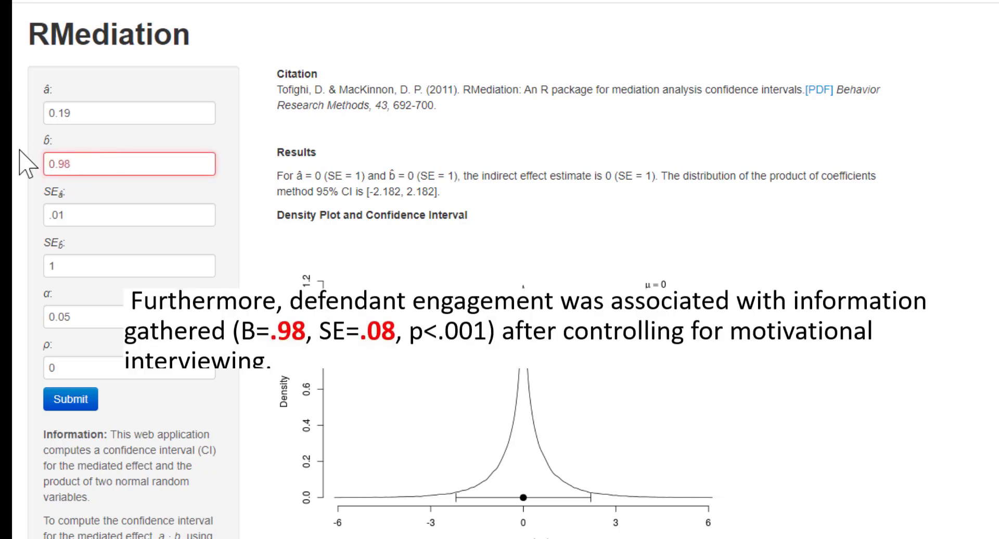
click(93, 265)
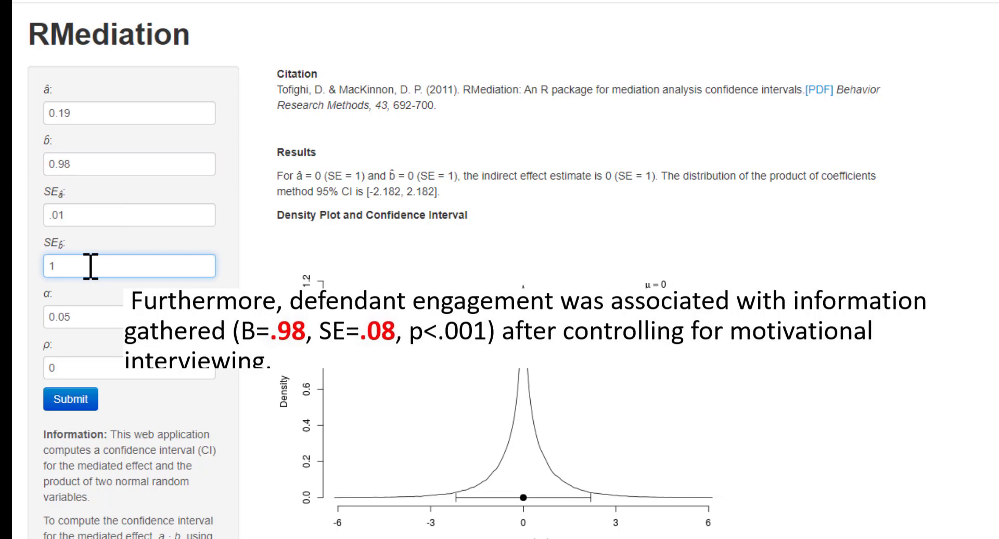
text(.08)
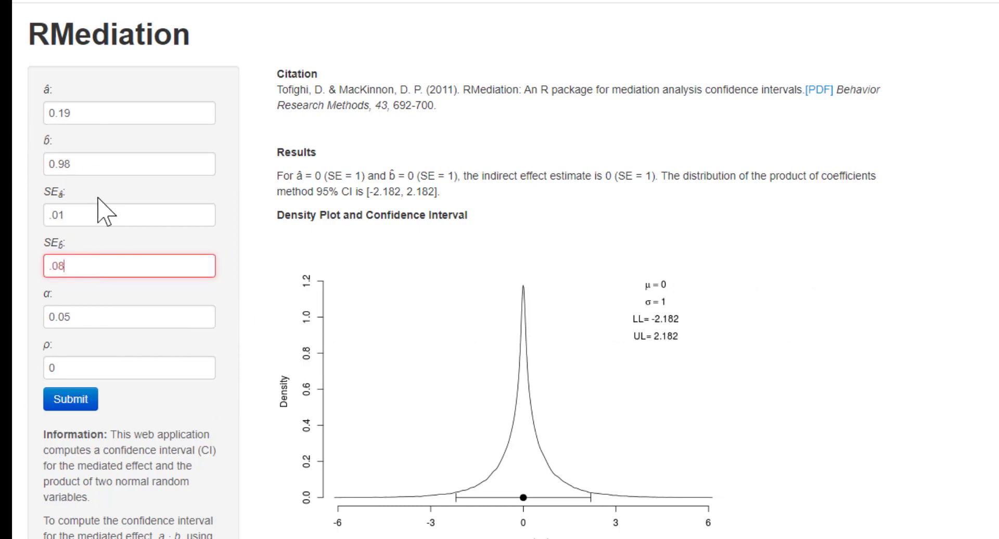
- Compute the indirect effect from the entered coefficients and check its 95% confidence interval in the results
click(84, 400)
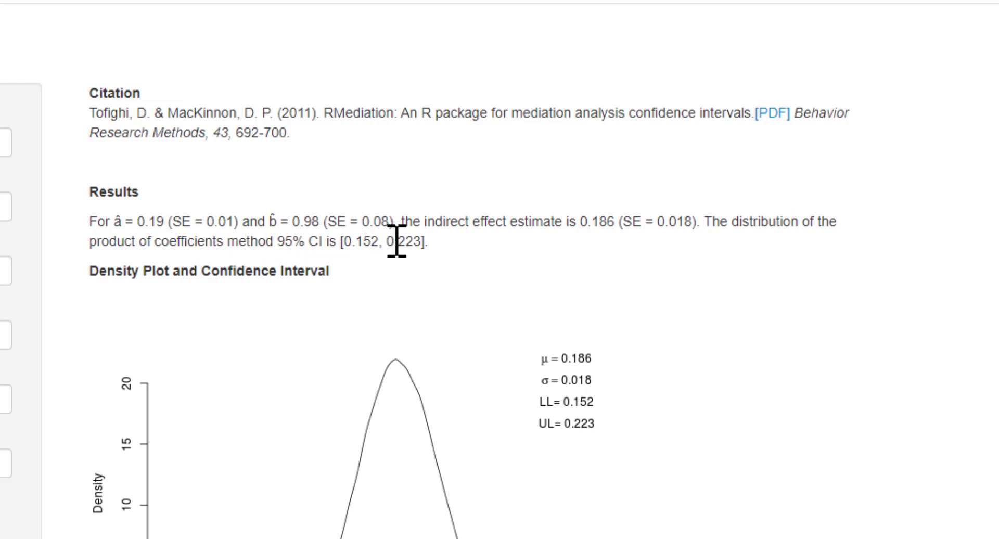
drag(421, 243, 336, 241)
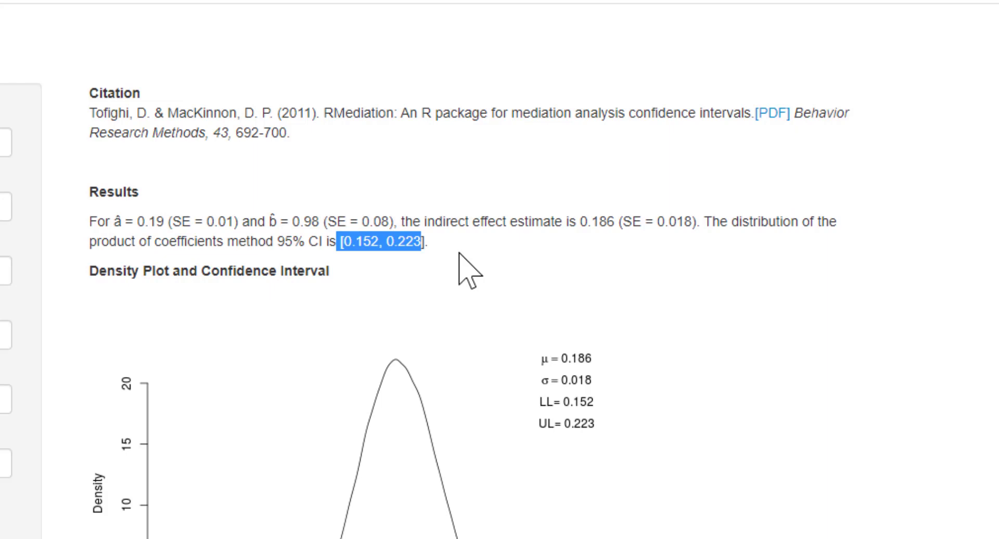
click(701, 387)
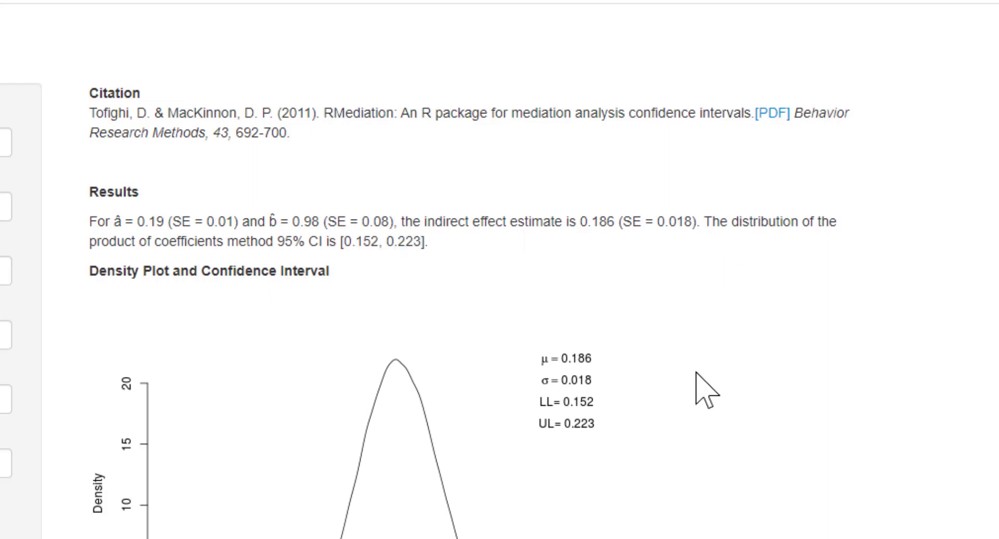